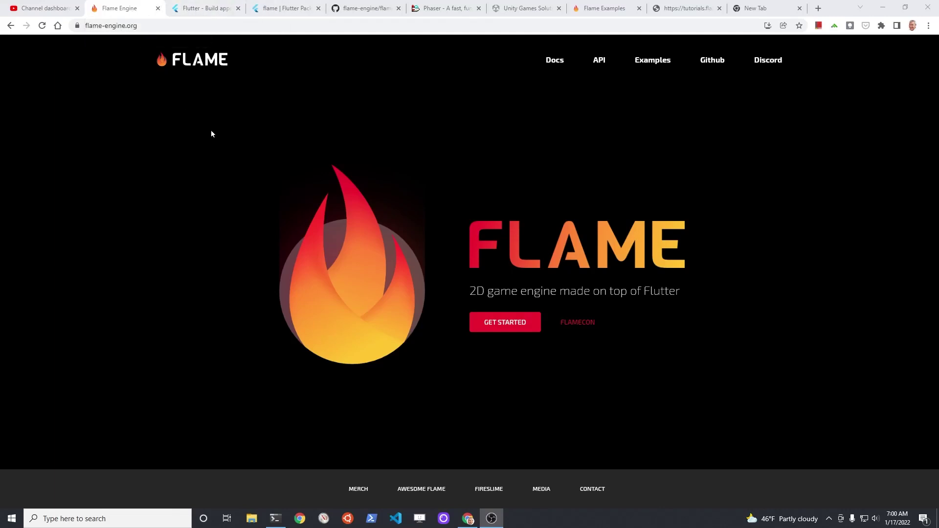
Switch to the Flutter 'Build apps for any screen' tab and scroll down its page.
left_click(202, 6)
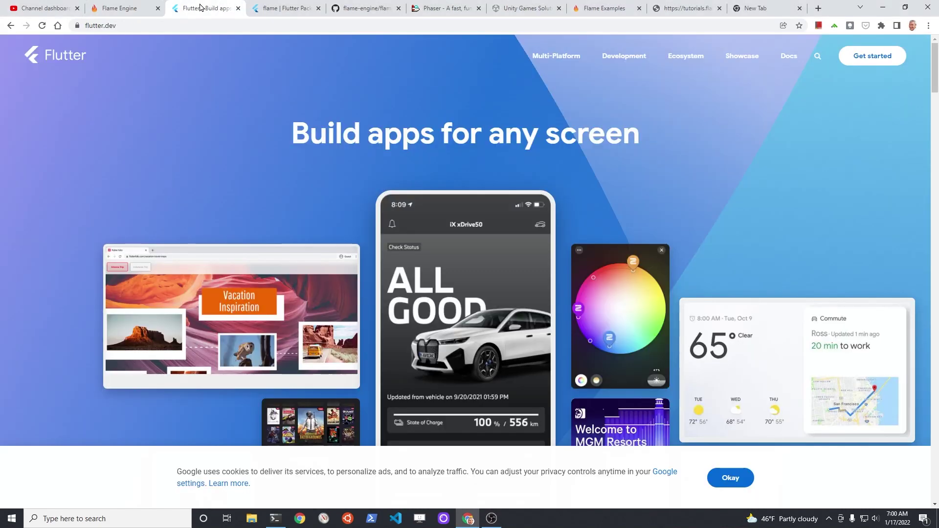
scroll(394, 198, "down", 1)
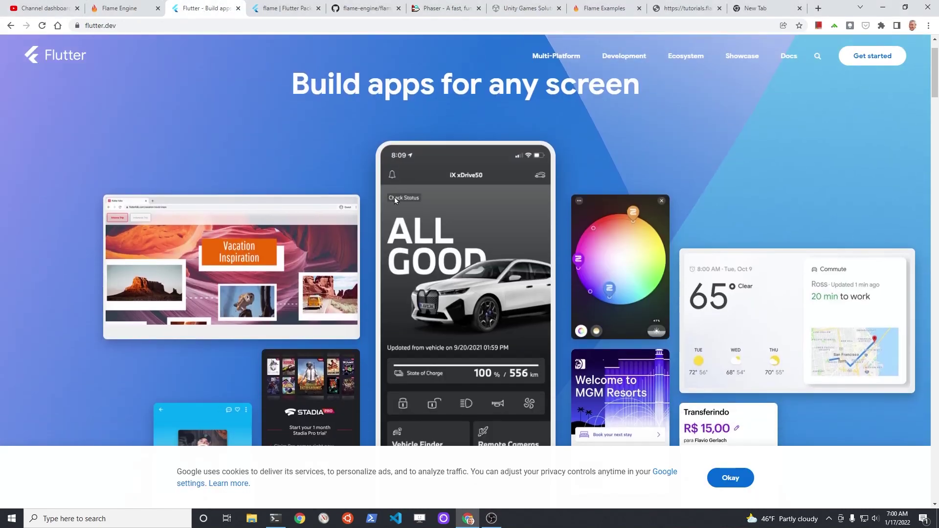
scroll(394, 198, "down", 2)
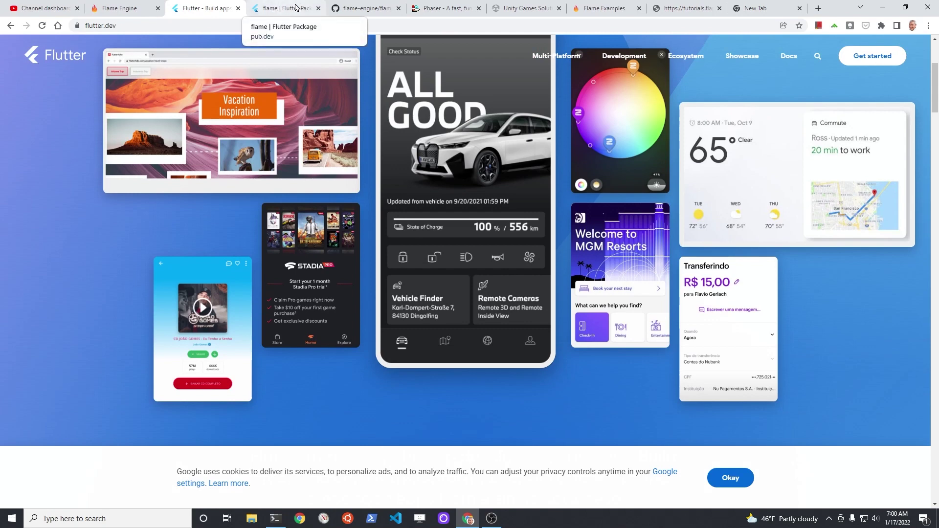
View the flame package on pub.dev, then the flame-engine/flame GitHub repository.
left_click(279, 9)
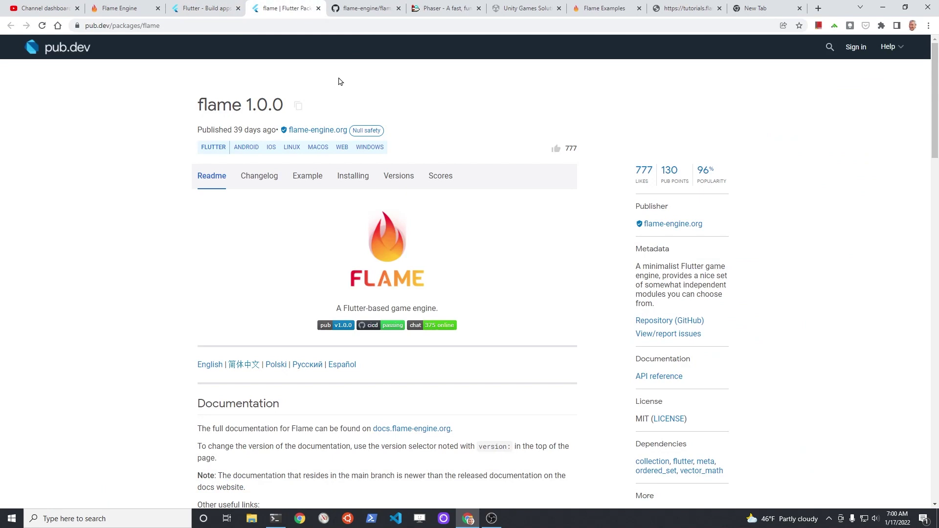
left_click(359, 9)
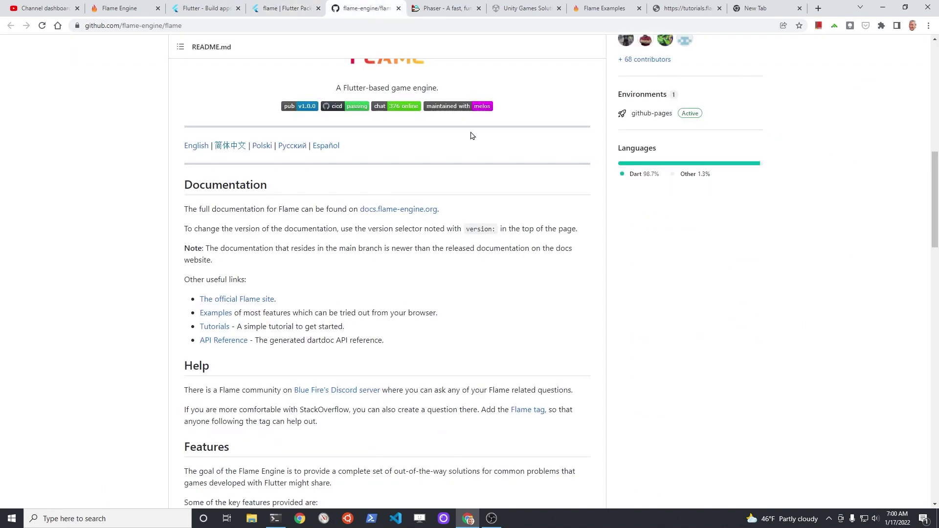
scroll(471, 136, "up", 1)
scroll(471, 136, "up", 1)
scroll(472, 135, "up", 3)
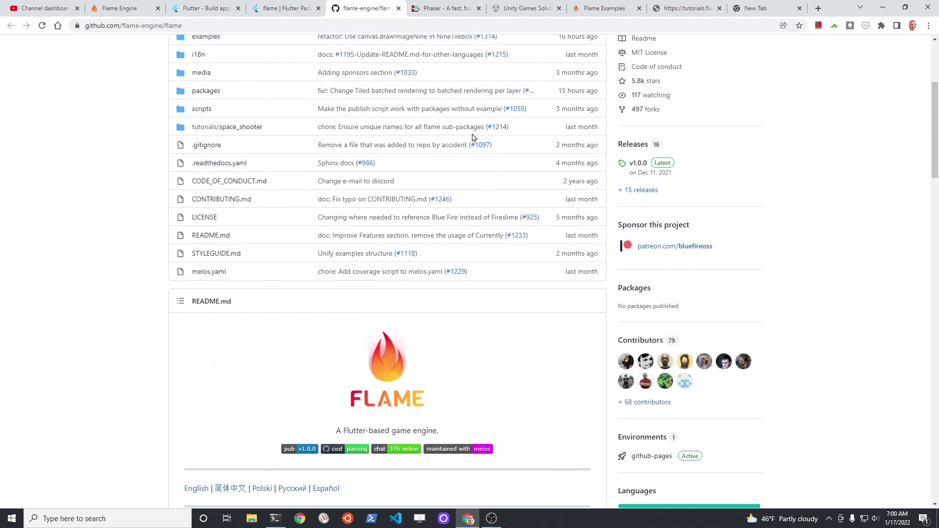
scroll(471, 136, "up", 4)
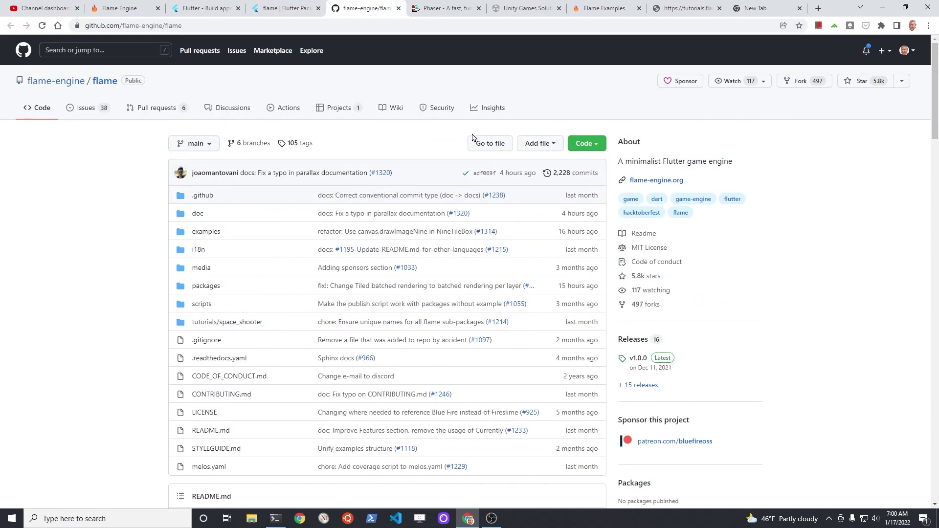
Visit the Phaser site and Unity's game page, back to Phaser, then the Flutter homepage.
left_click(449, 9)
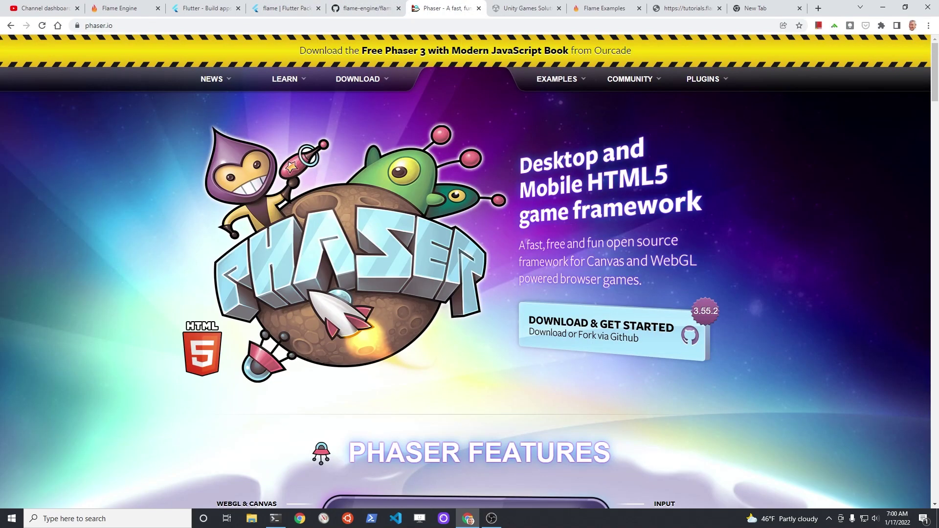
left_click(536, 10)
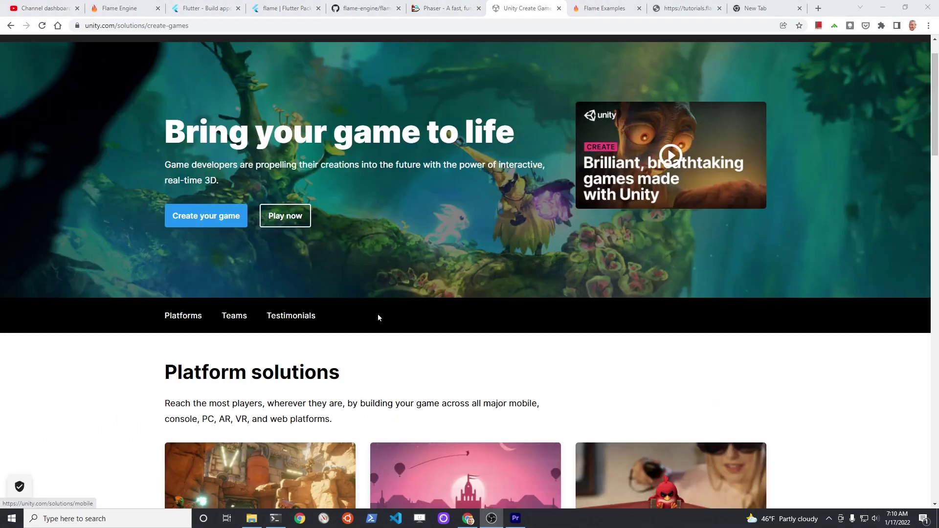
scroll(387, 263, "down", 3)
scroll(386, 265, "up", 2)
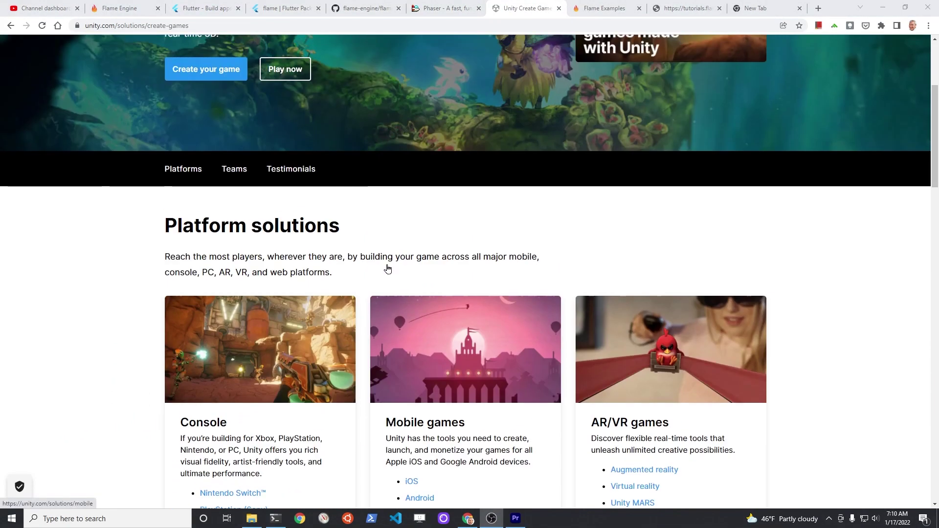
scroll(389, 269, "up", 3)
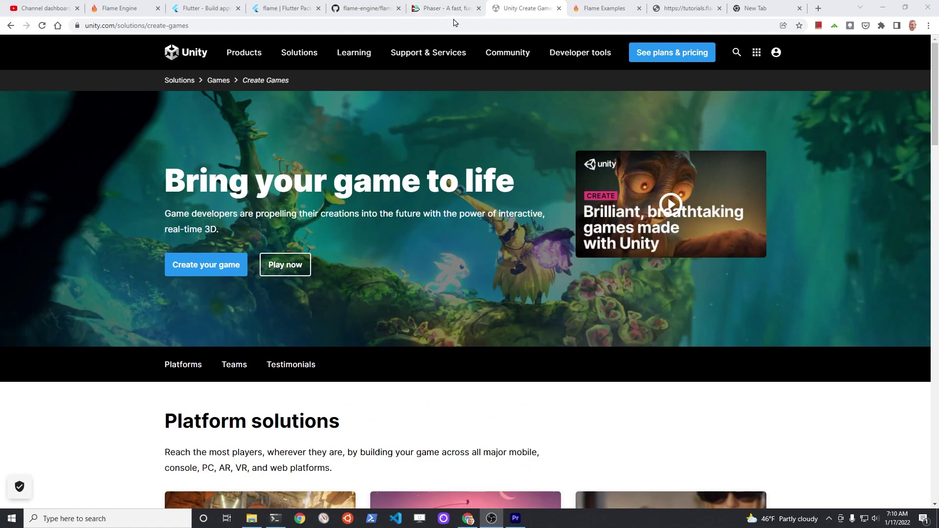
left_click(436, 10)
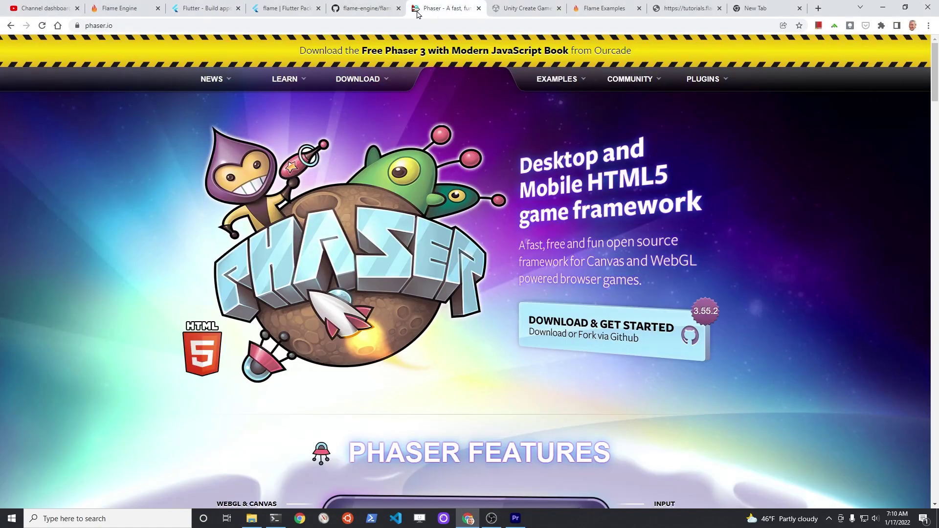
left_click(200, 10)
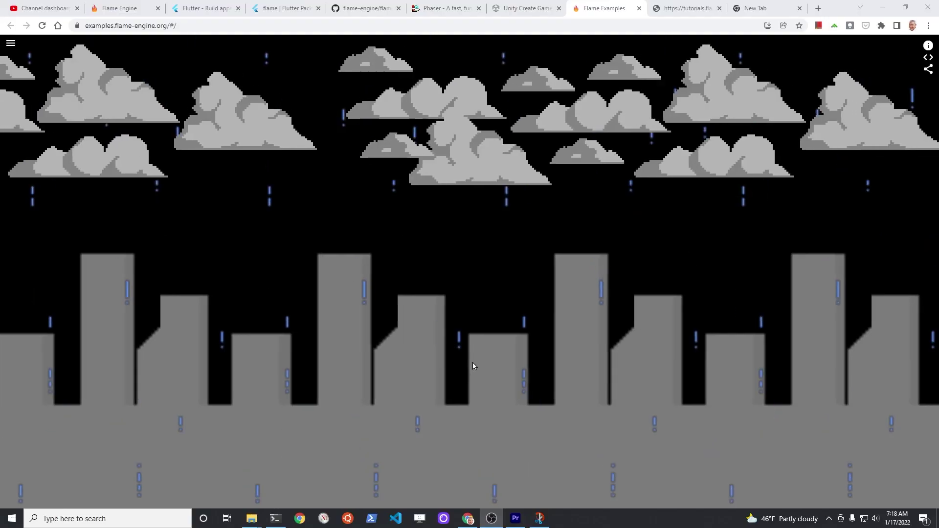
Open the Flame Examples menu and load the basic Parallax example with mountains and moon.
left_click(11, 44)
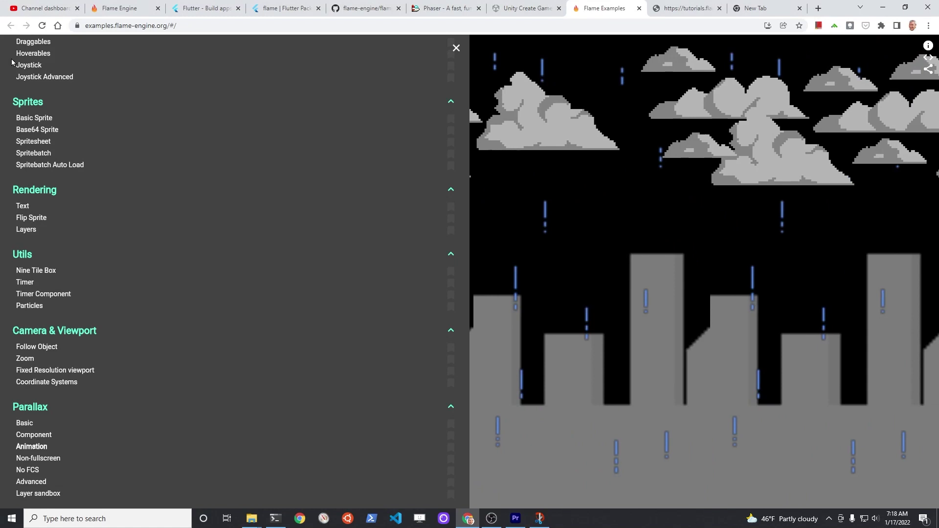
left_click(26, 435)
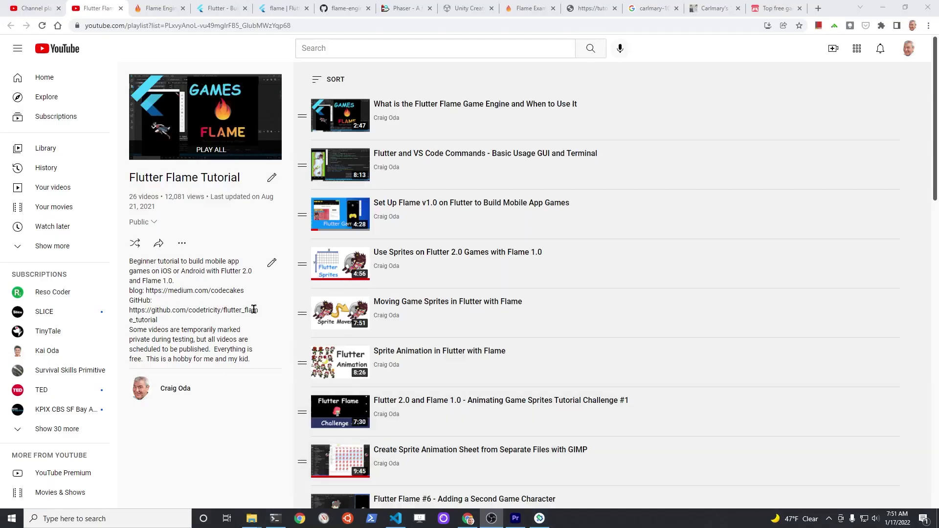
scroll(562, 308, "down", 3)
scroll(564, 311, "down", 1)
scroll(564, 311, "down", 3)
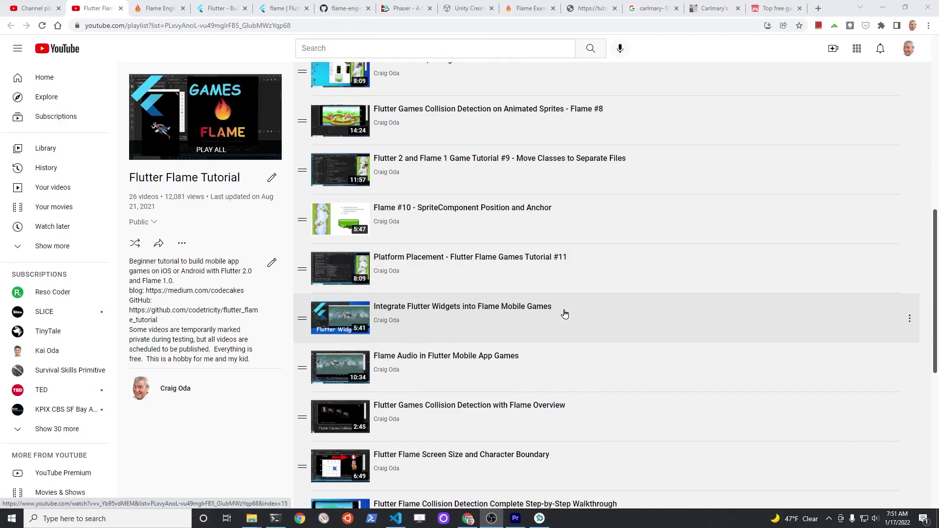
scroll(565, 315, "down", 4)
scroll(562, 314, "down", 1)
scroll(567, 322, "up", 2)
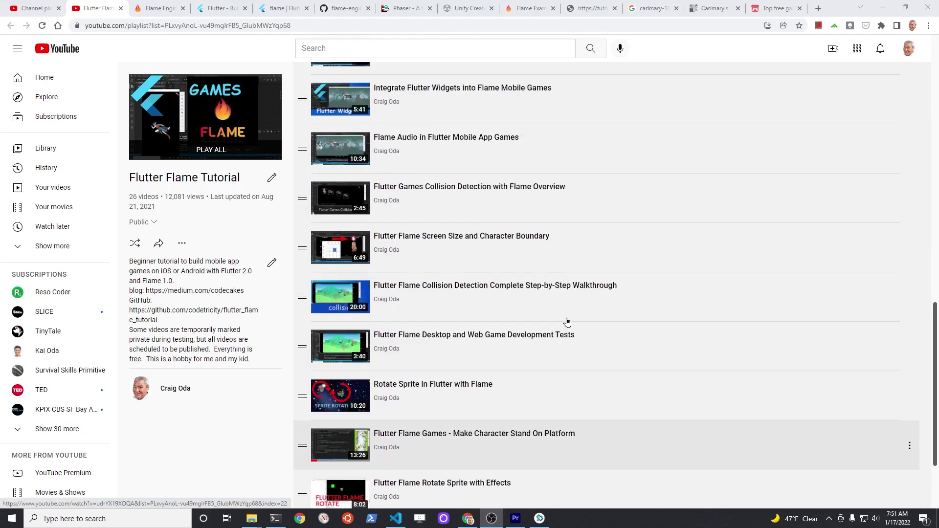
scroll(567, 322, "up", 1)
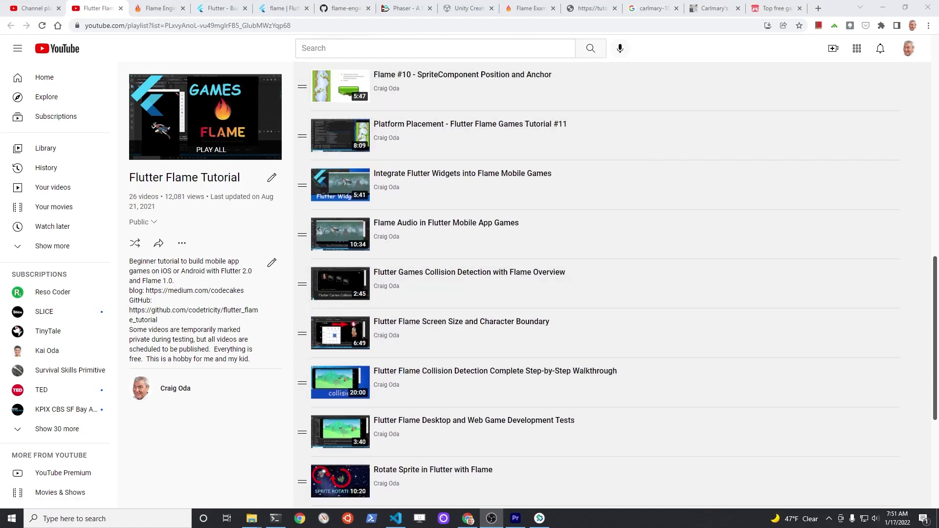